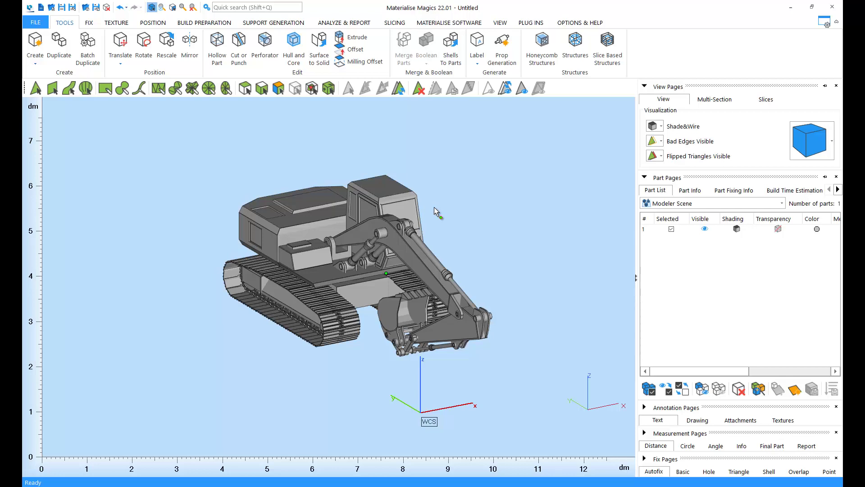
# Step: Pan and orbit around the excavator from several angles, ending with its underside in view
pyautogui.moveTo(369, 239); pyautogui.dragTo(359, 263)
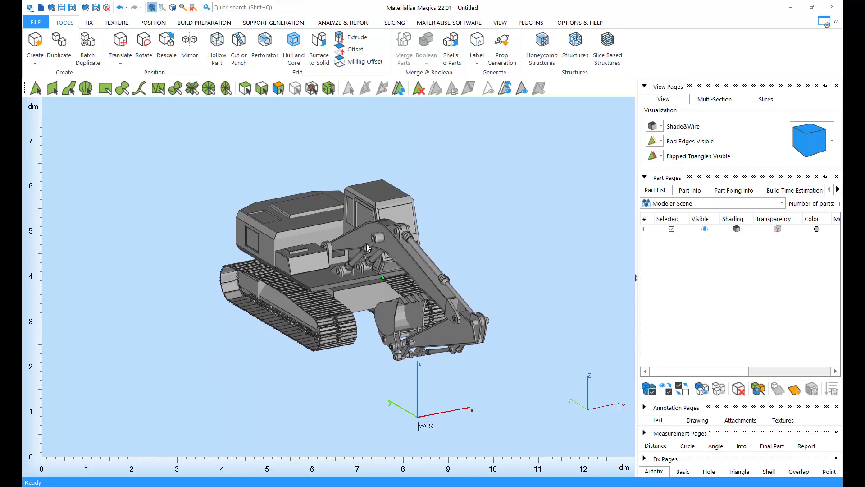
pyautogui.moveTo(367, 244); pyautogui.dragTo(570, 141)
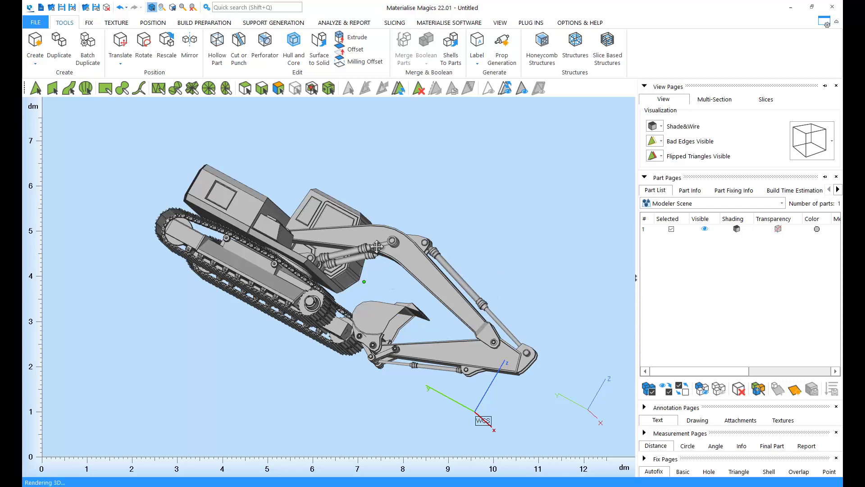
pyautogui.moveTo(377, 247); pyautogui.dragTo(175, 390, button='middle')
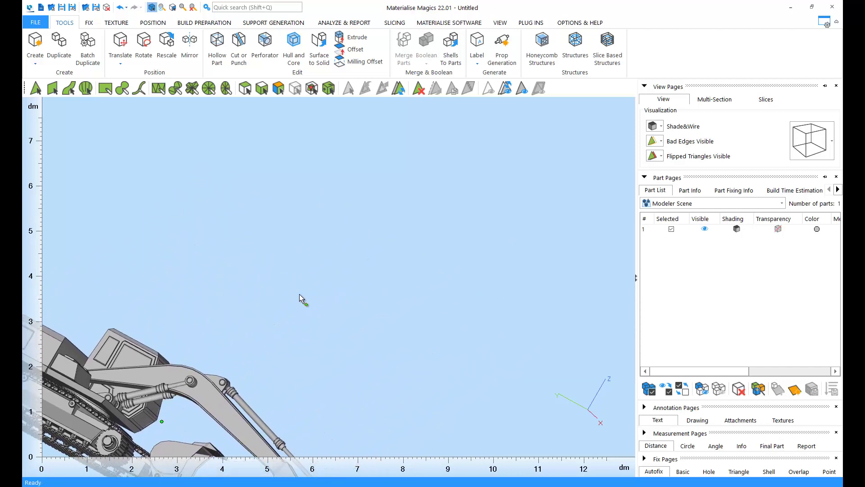
pyautogui.moveTo(364, 262); pyautogui.dragTo(359, 298, button='right')
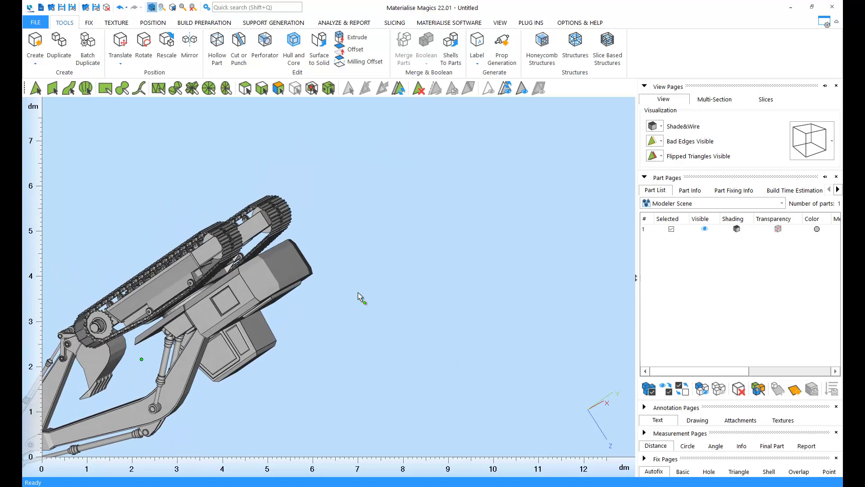
pyautogui.moveTo(259, 319); pyautogui.dragTo(360, 224, button='right')
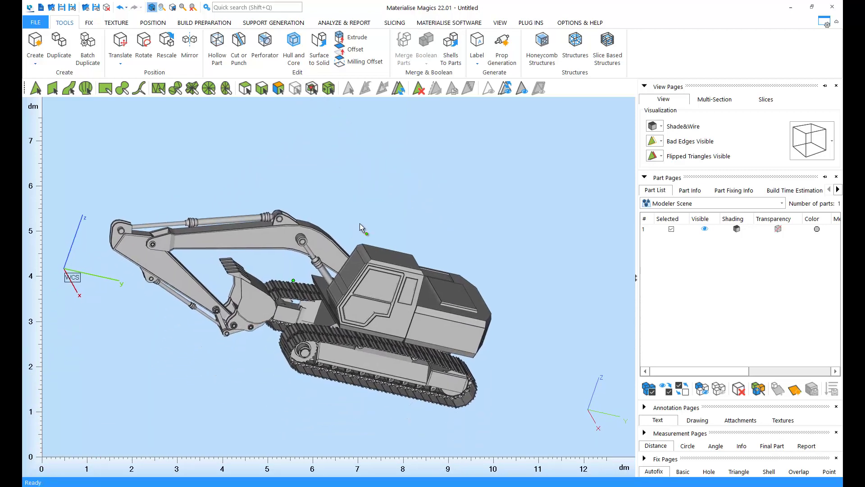
# Step: Zoom in on the excavator's cab, then zoom back out to show the full model
pyautogui.scroll(10, 367, 288)
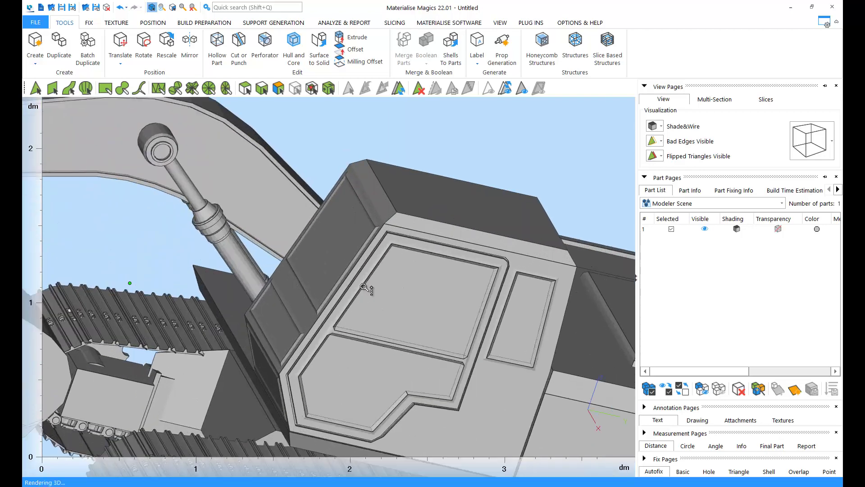
pyautogui.scroll(2, 366, 288)
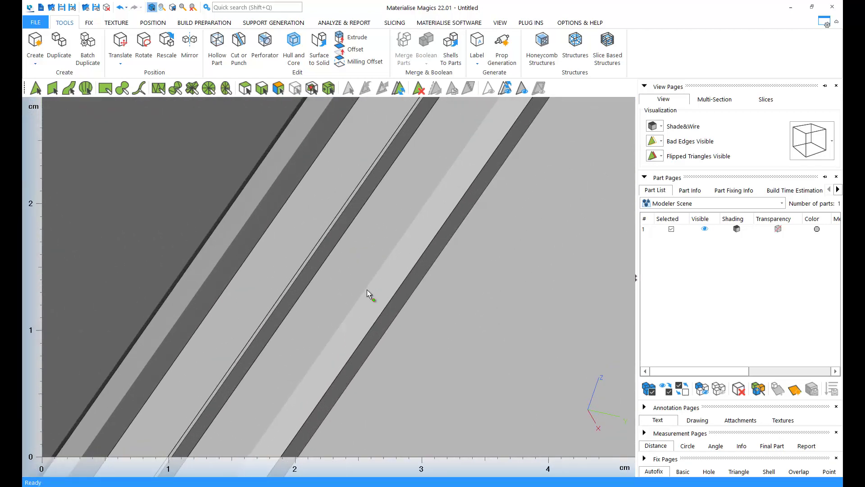
pyautogui.scroll(-5, 367, 289)
pyautogui.scroll(-10, 366, 291)
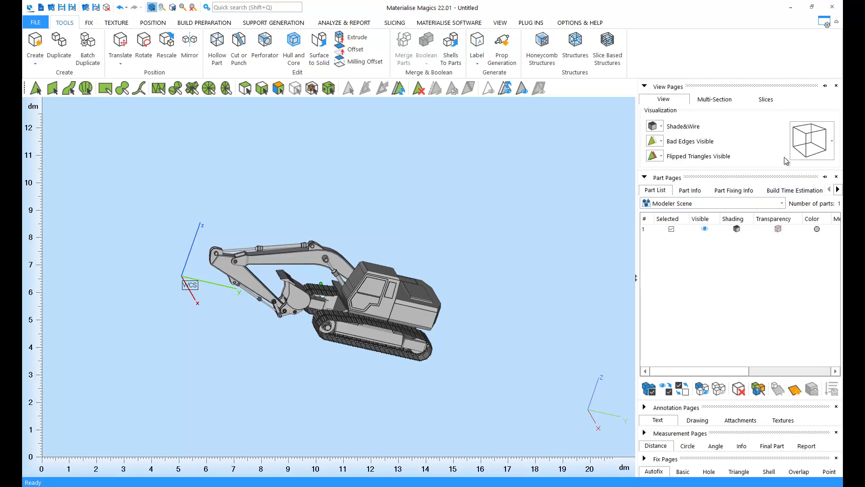
# Step: Switch the view cube to Front, then Top, then back to the isometric view
pyautogui.click(816, 142)
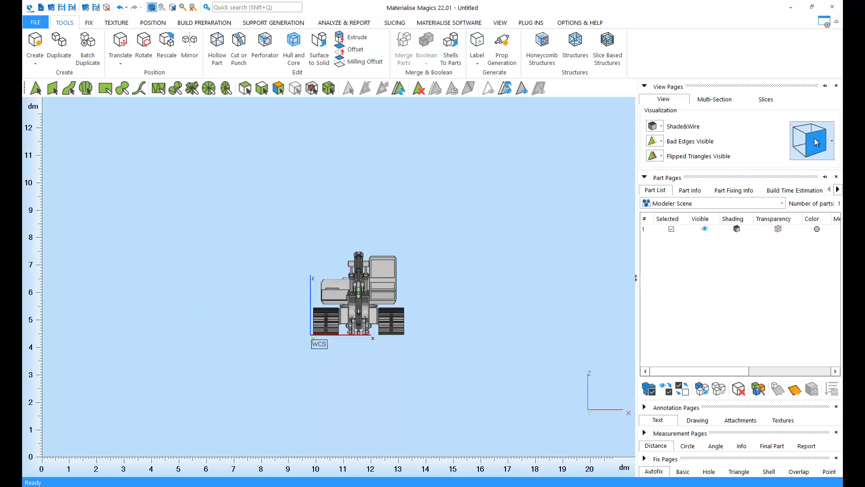
pyautogui.click(811, 129)
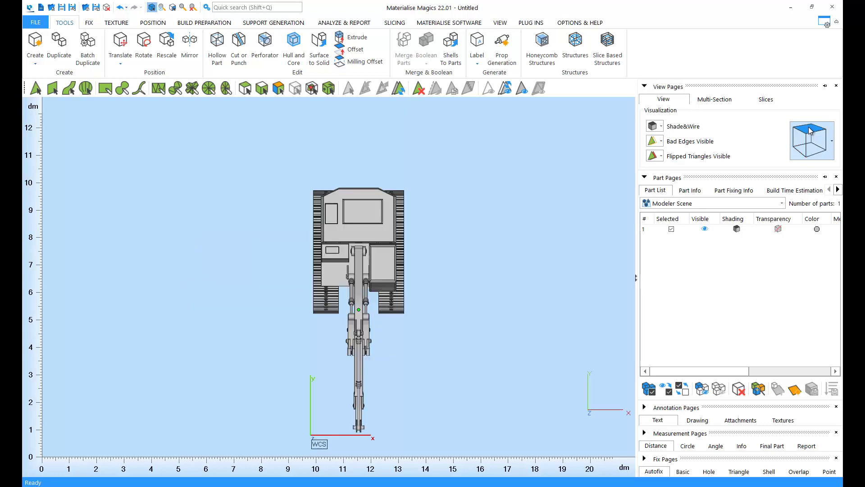
pyautogui.click(806, 138)
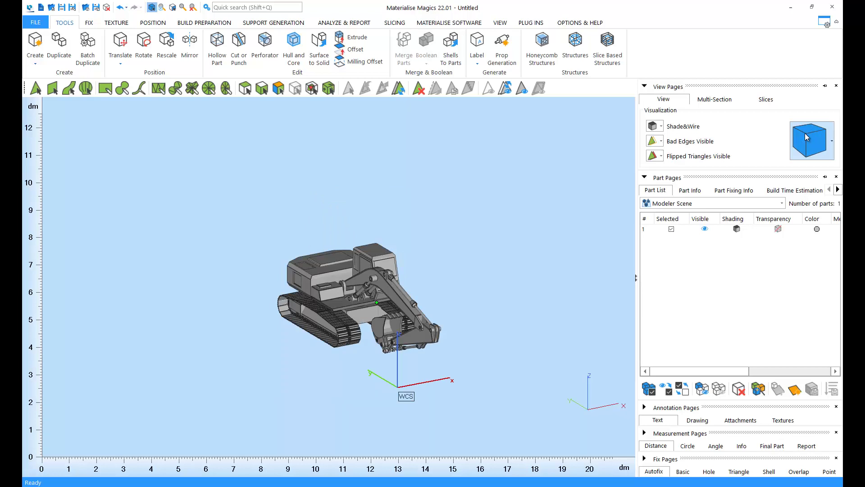
# Step: Browse the view cube's ISO preset orientations without changing the view
pyautogui.click(832, 141)
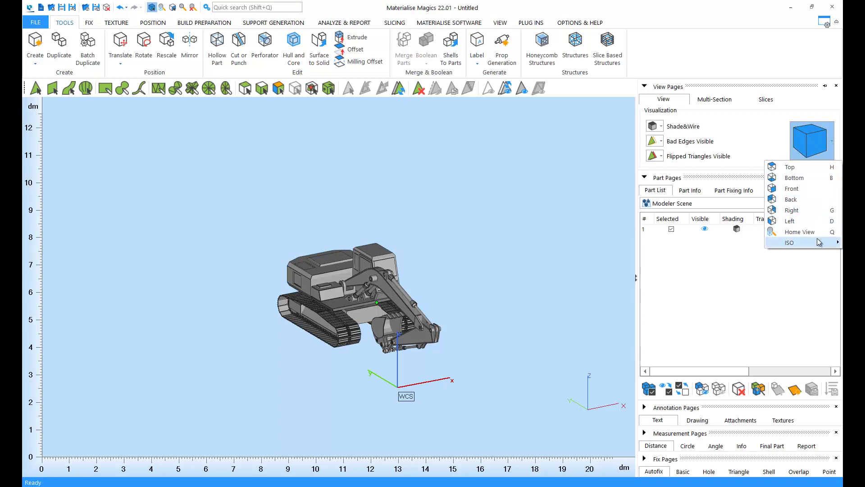
pyautogui.moveTo(819, 242)
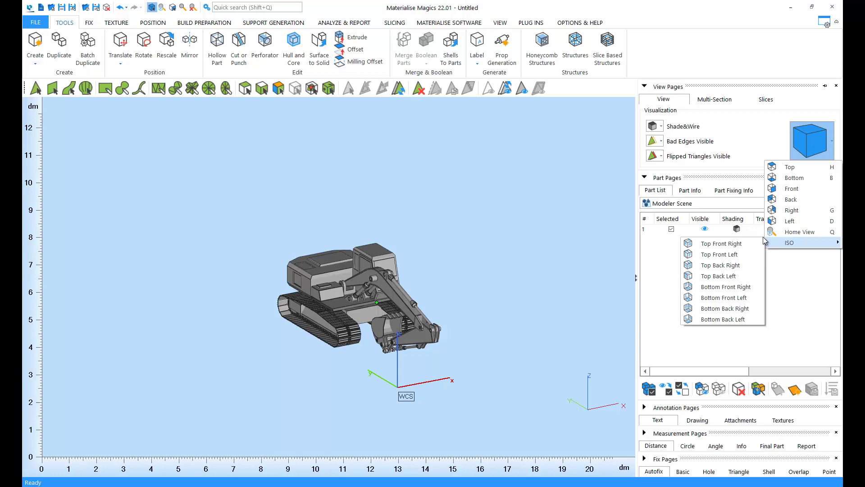
pyautogui.click(487, 224)
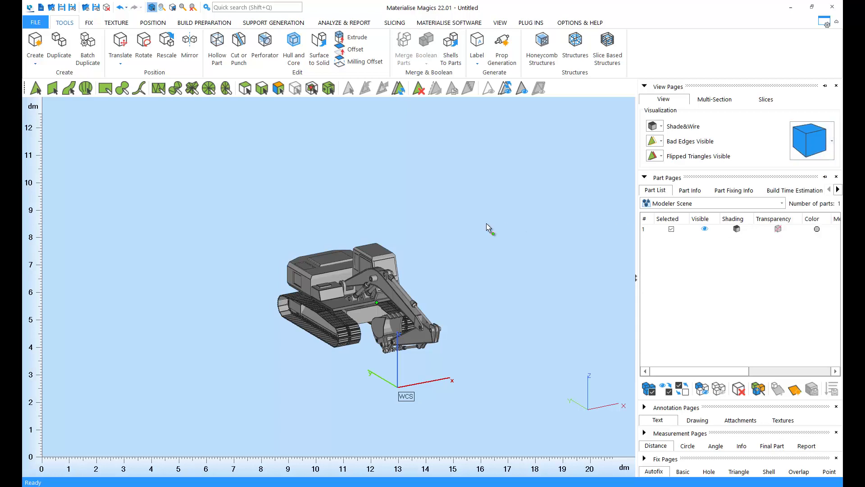
# Step: With Indicate View Orientation, face the side, cab roof and other picked faces, then reset to isometric
pyautogui.click(501, 22)
pyautogui.click(130, 55)
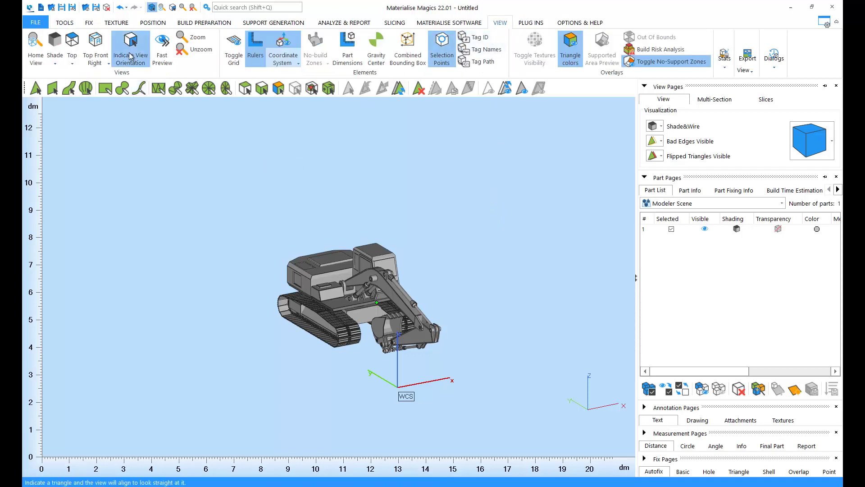
pyautogui.scroll(4, 359, 280)
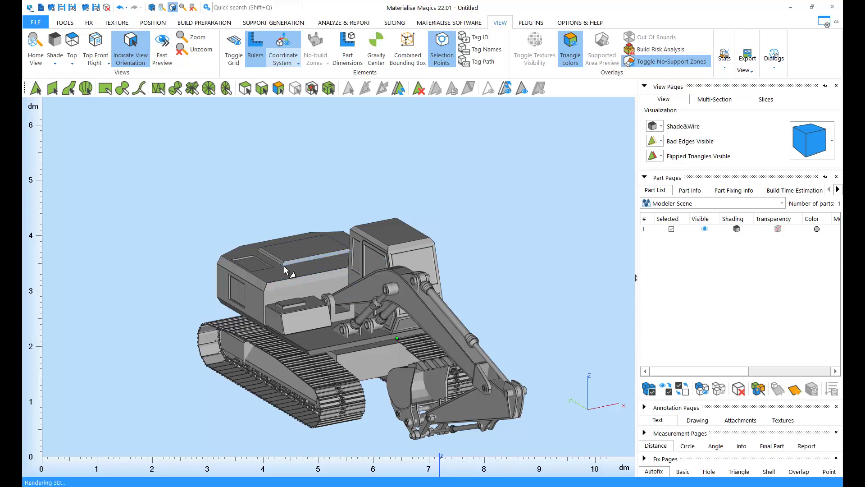
pyautogui.click(415, 296)
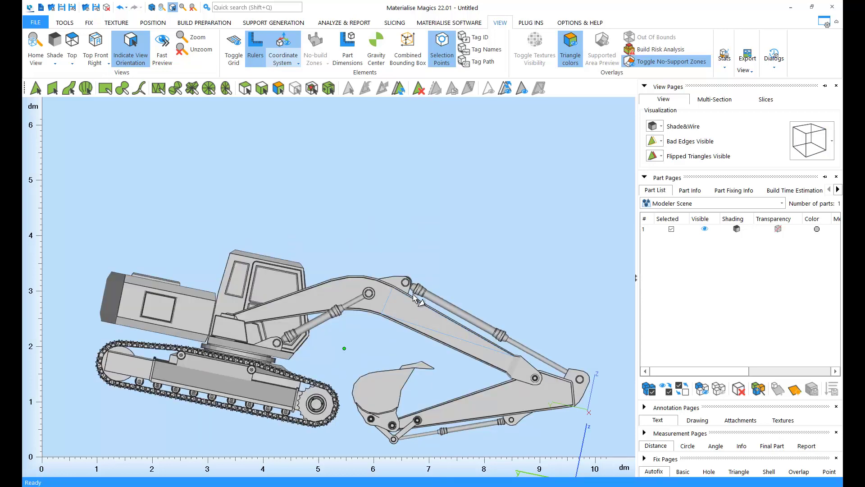
pyautogui.click(292, 268)
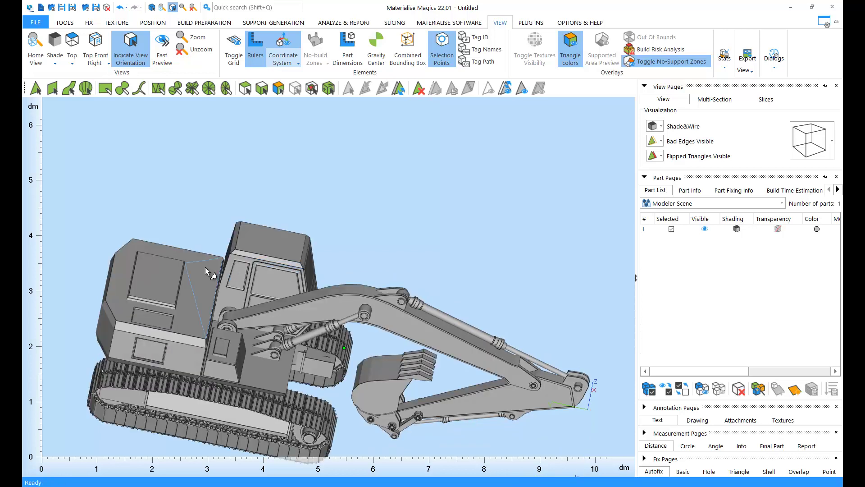
pyautogui.click(176, 276)
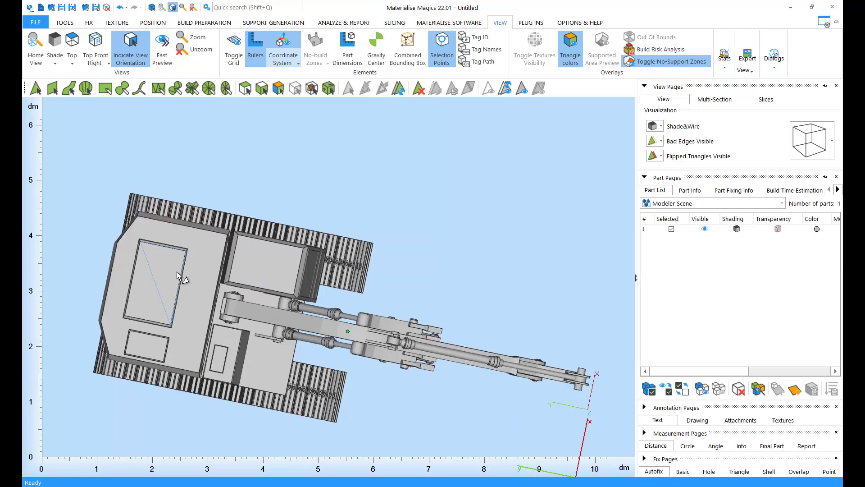
pyautogui.click(296, 265)
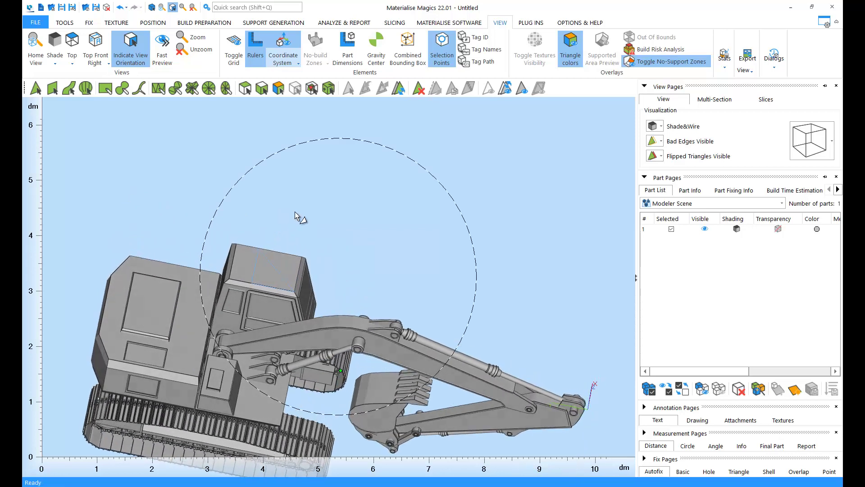
pyautogui.click(803, 131)
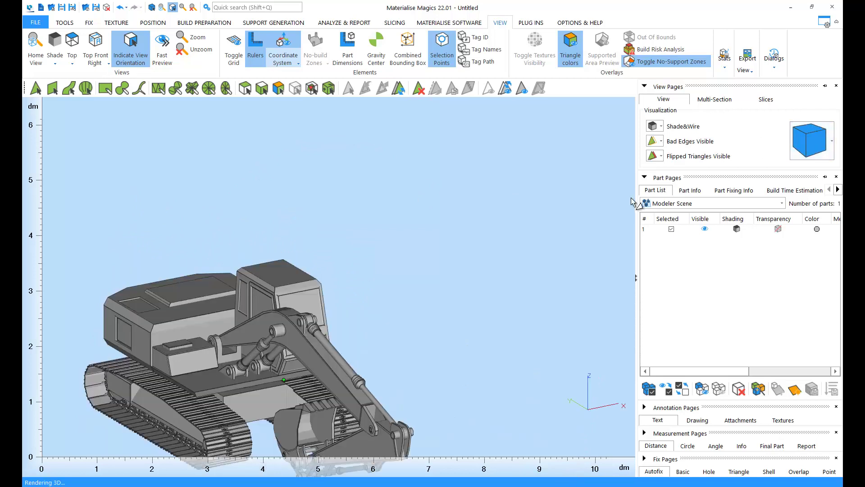
pyautogui.click(312, 263)
pyautogui.click(65, 22)
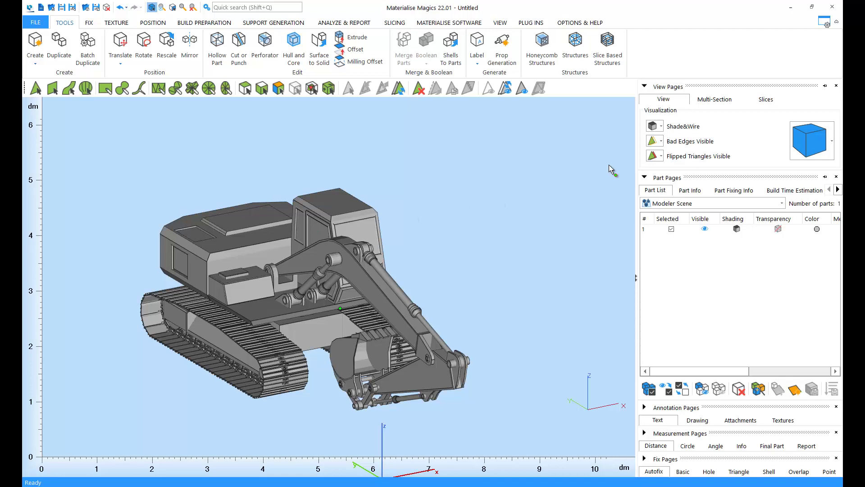
# Step: Cycle through Shaded, Wireframe, Triangle and Bounding Box modes, settling on Shade&Wire
pyautogui.click(662, 128)
pyautogui.click(663, 134)
pyautogui.click(661, 127)
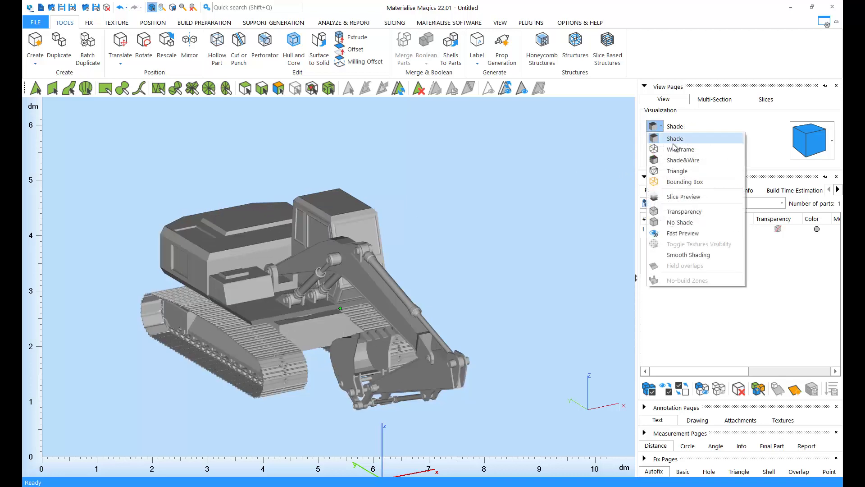
pyautogui.click(663, 141)
pyautogui.click(662, 128)
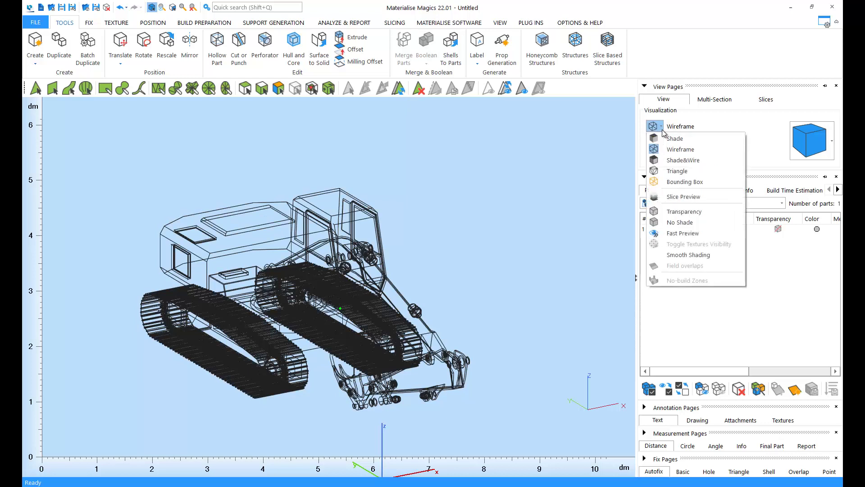
pyautogui.click(695, 162)
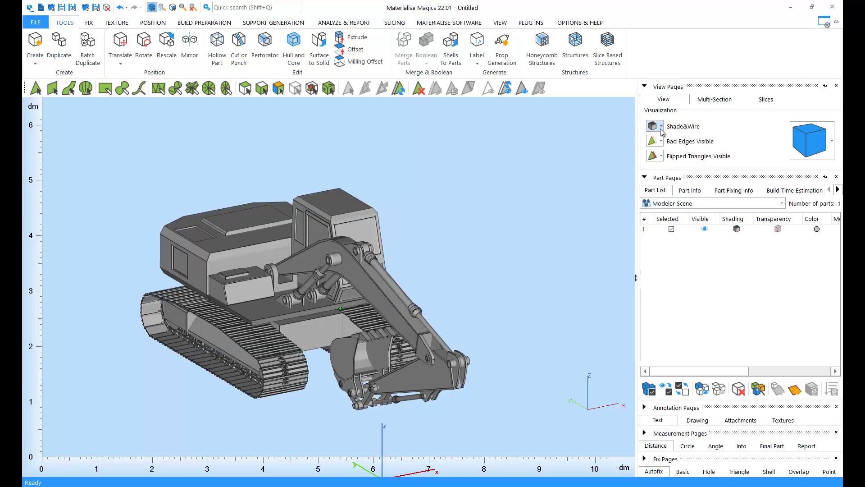
pyautogui.click(661, 128)
pyautogui.click(684, 169)
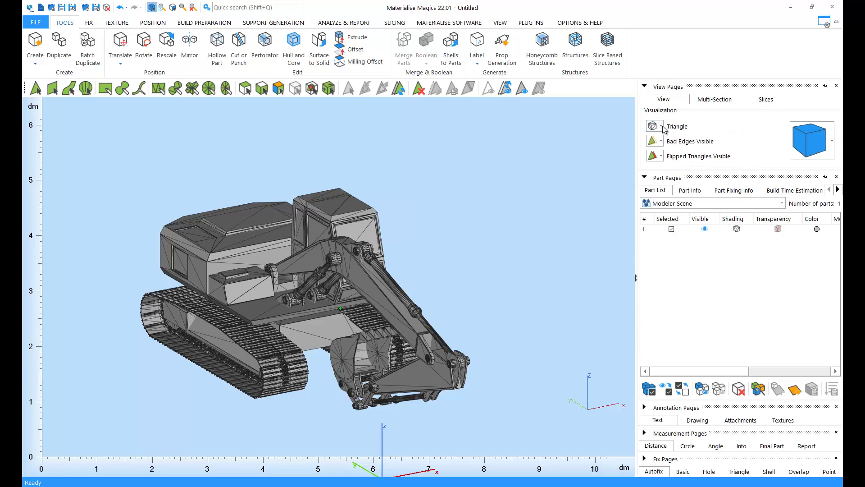
pyautogui.click(662, 128)
pyautogui.click(683, 178)
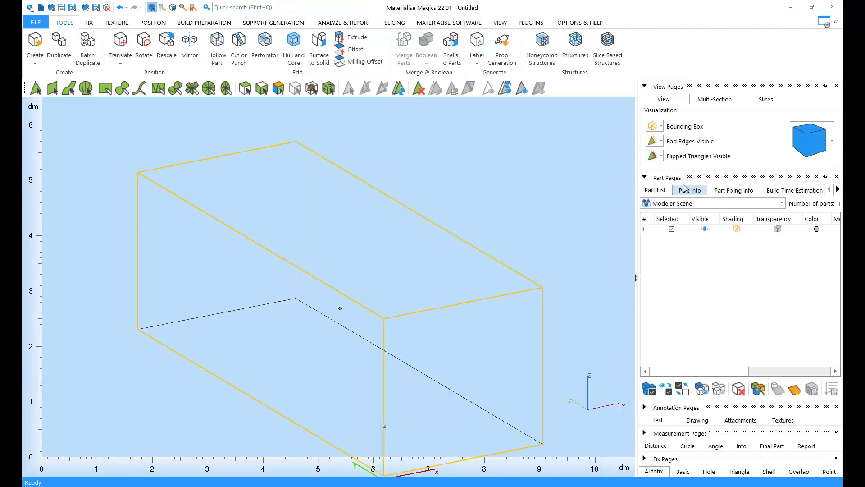
pyautogui.click(664, 127)
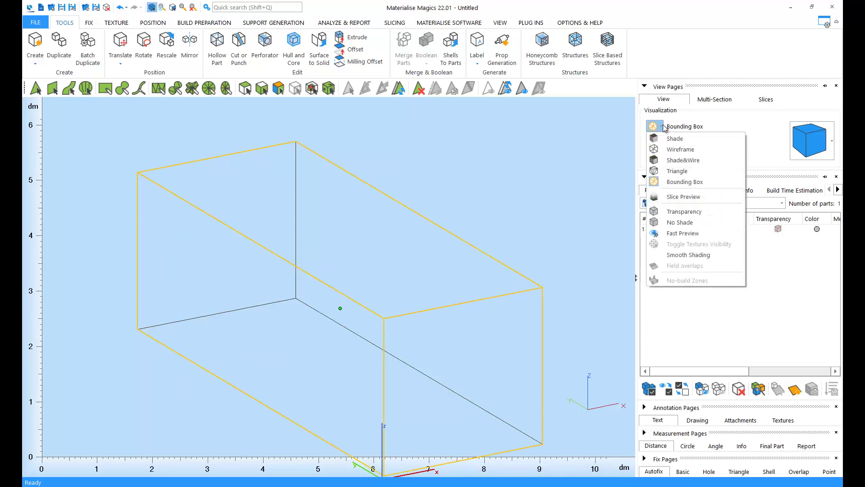
pyautogui.click(680, 160)
# Step: Turn Transparency on to see through the excavator, then turn it off again
pyautogui.click(662, 128)
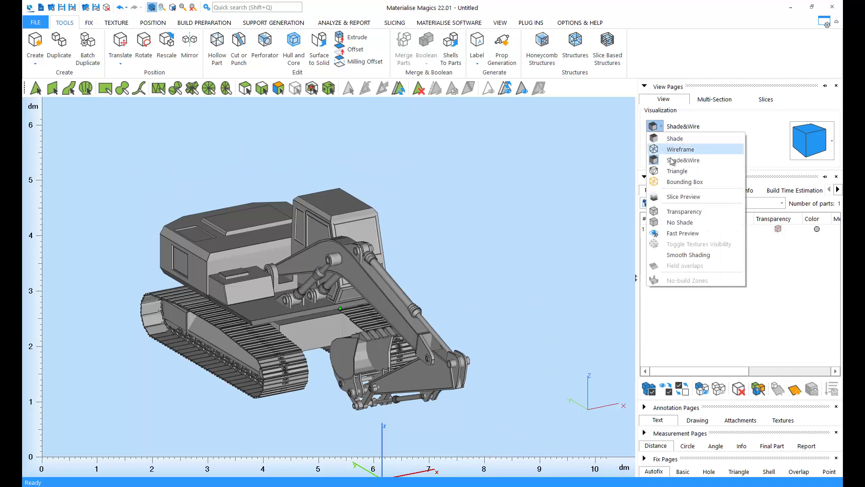
pyautogui.click(673, 209)
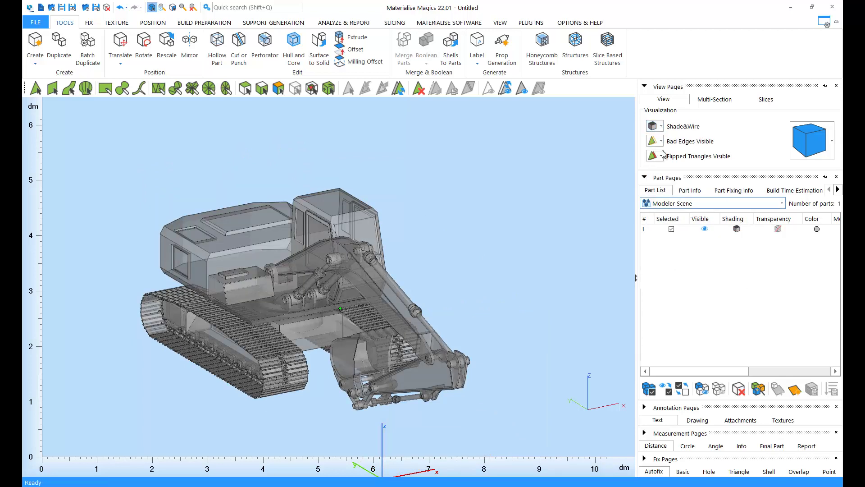
pyautogui.click(661, 127)
pyautogui.click(682, 216)
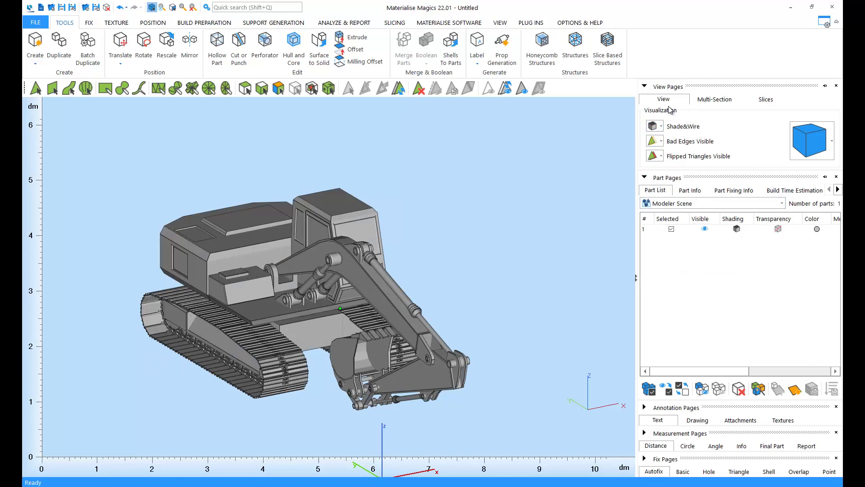
# Step: Activate the X, Y and Z multi-section planes, placing X at 191.107 and Z at 130.514
pyautogui.click(723, 99)
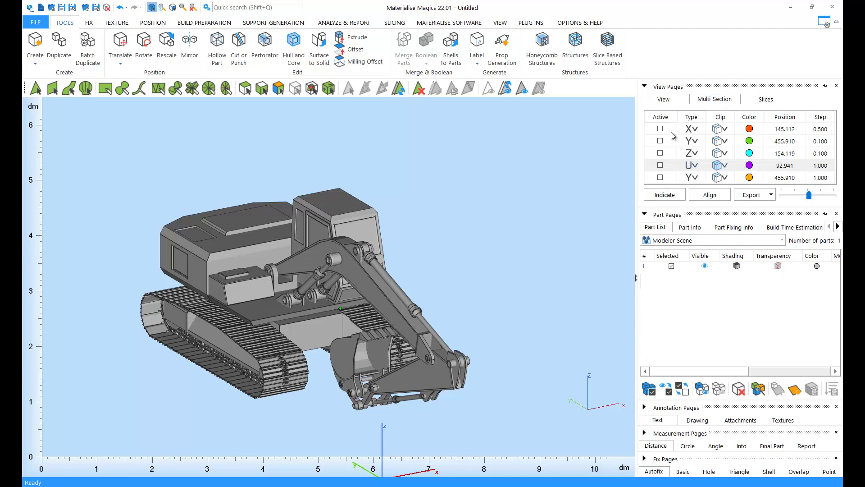
pyautogui.click(660, 129)
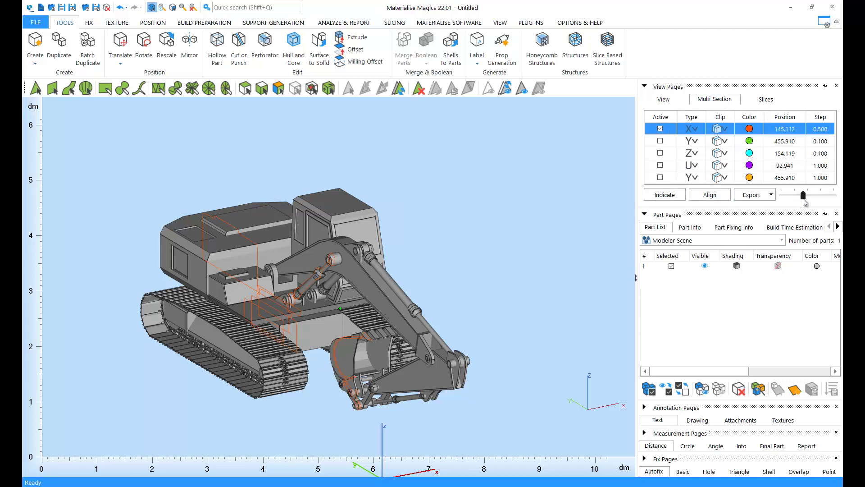
pyautogui.moveTo(803, 194)
pyautogui.mouseDown()
pyautogui.moveTo(826, 198)
pyautogui.moveTo(776, 205)
pyautogui.moveTo(808, 196)
pyautogui.mouseUp()
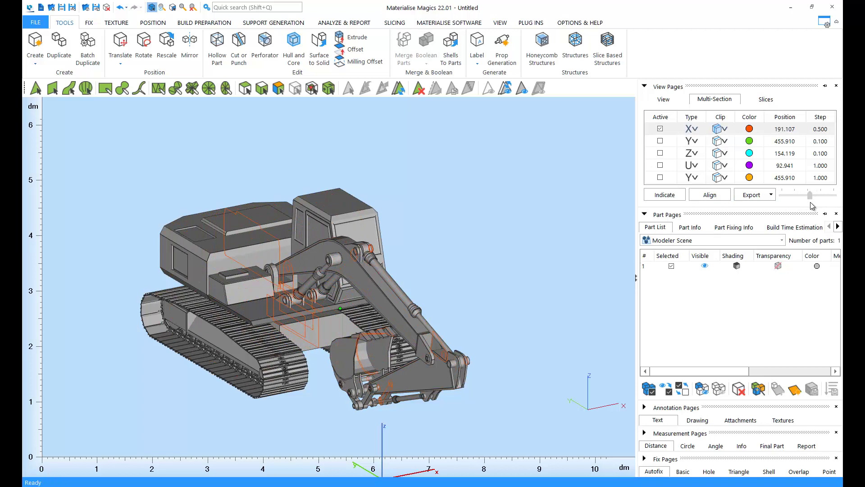
pyautogui.click(661, 141)
pyautogui.click(660, 141)
pyautogui.click(660, 153)
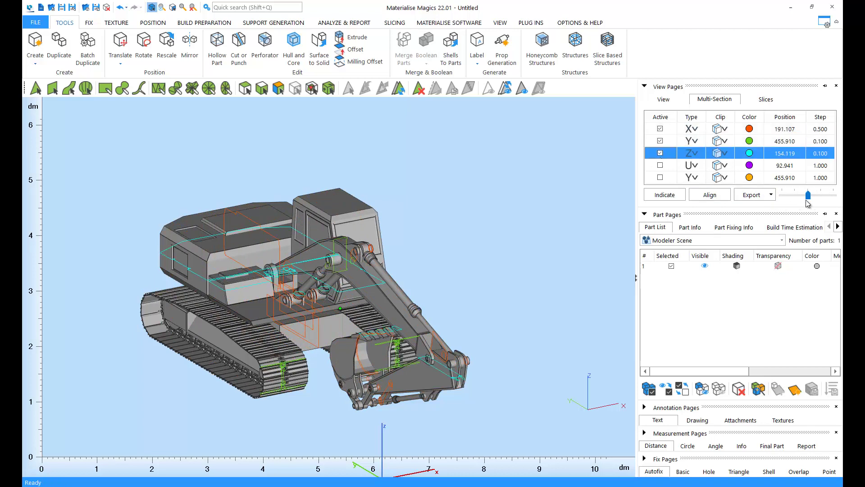
pyautogui.moveTo(810, 199); pyautogui.dragTo(814, 200)
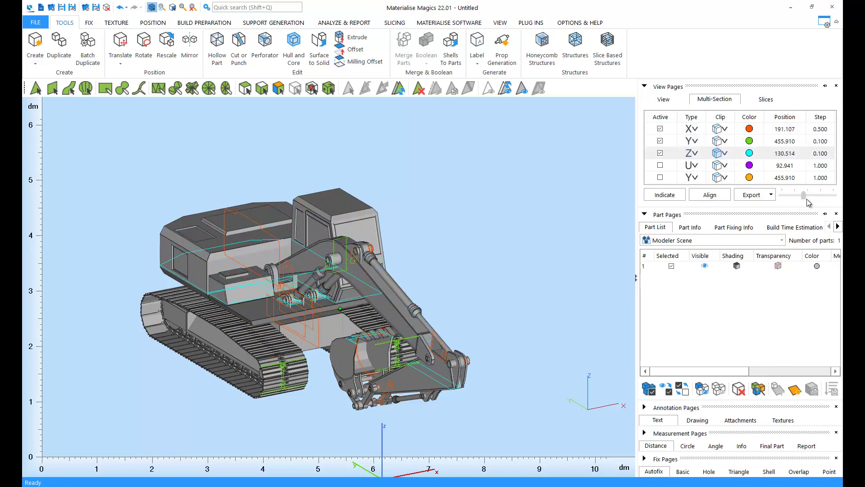
pyautogui.click(726, 129)
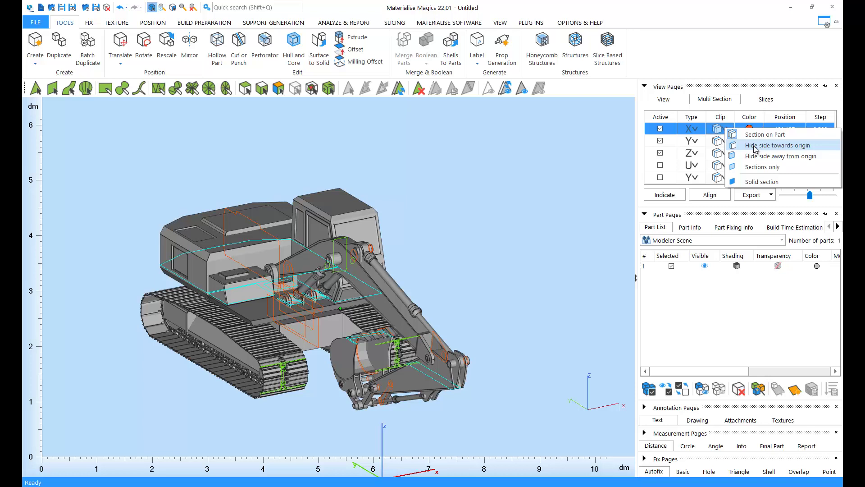
# Step: Clip the X section hiding the side towards origin, then away from origin, and view the red cut faces
pyautogui.click(756, 149)
pyautogui.moveTo(810, 195)
pyautogui.mouseDown()
pyautogui.moveTo(812, 204)
pyautogui.moveTo(801, 195)
pyautogui.mouseUp()
pyautogui.click(723, 129)
pyautogui.click(744, 160)
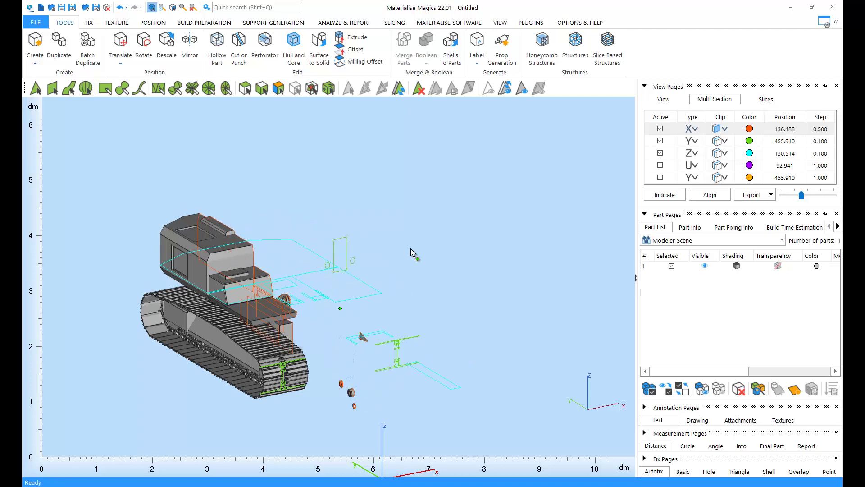
pyautogui.moveTo(411, 252); pyautogui.dragTo(153, 266, button='right')
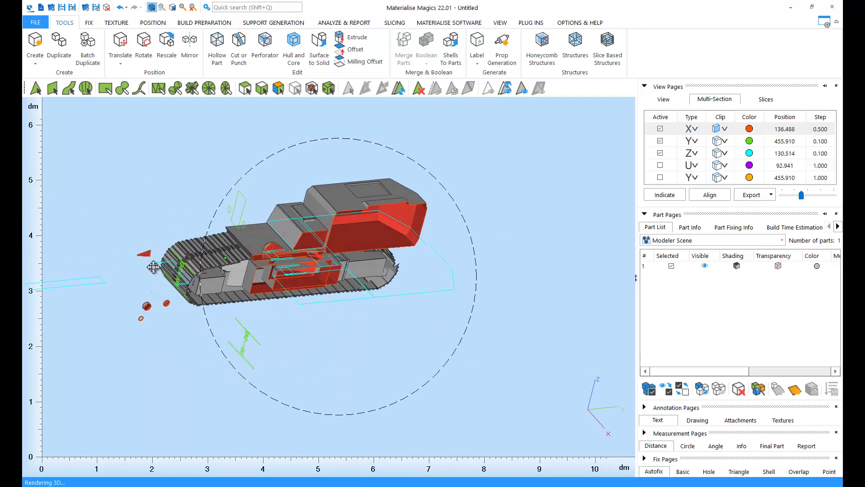
# Step: Deactivate the X, Y and Z section planes
pyautogui.click(660, 130)
pyautogui.click(660, 142)
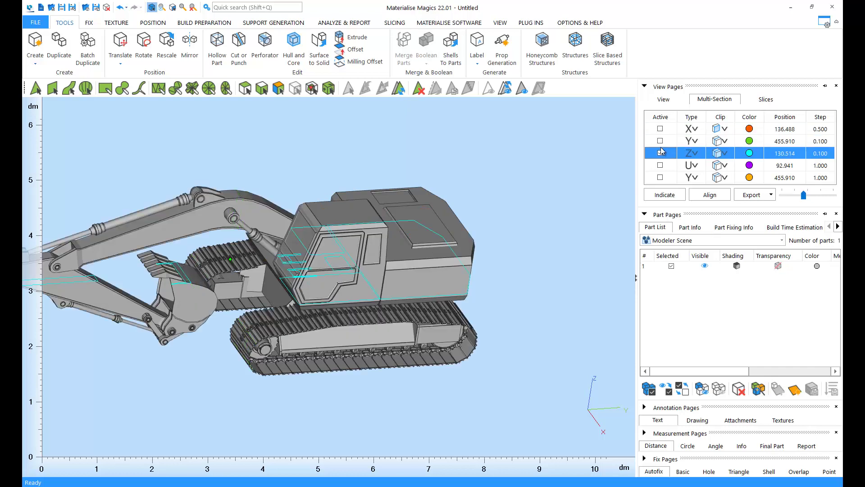
pyautogui.click(660, 153)
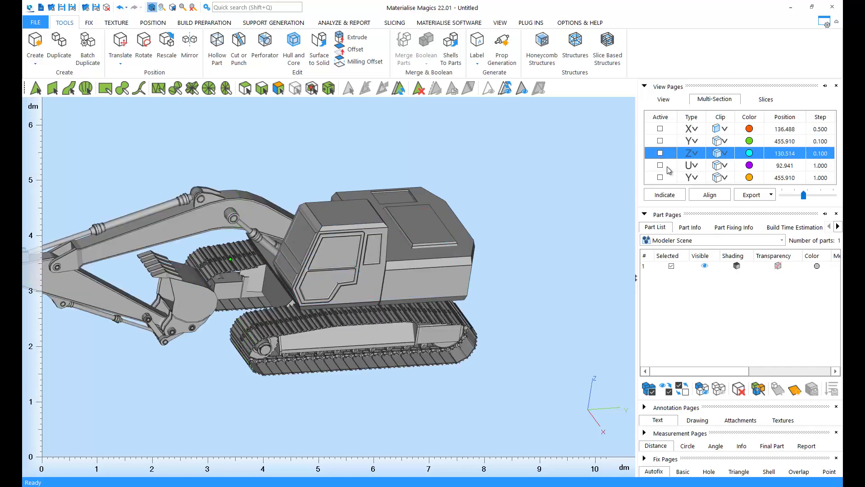
# Step: Activate the U section as a 3 Points type, defined by three points on the cab
pyautogui.click(660, 166)
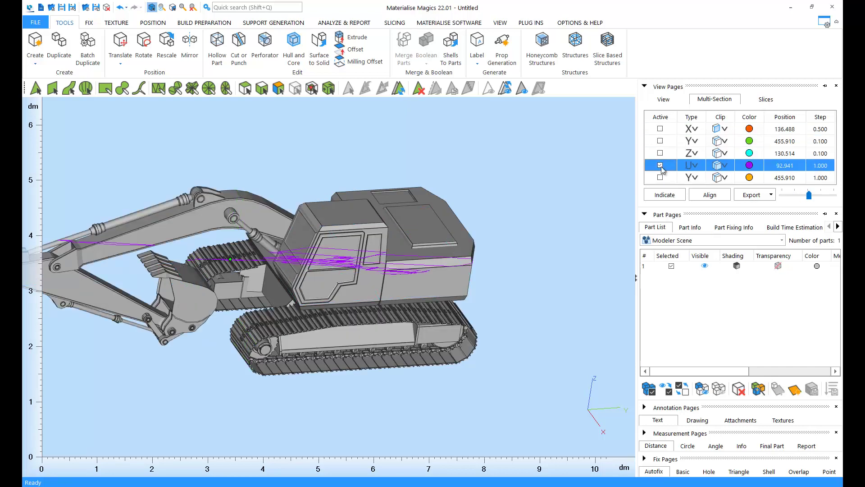
pyautogui.click(702, 165)
pyautogui.click(681, 197)
pyautogui.click(401, 247)
pyautogui.click(350, 300)
pyautogui.click(428, 298)
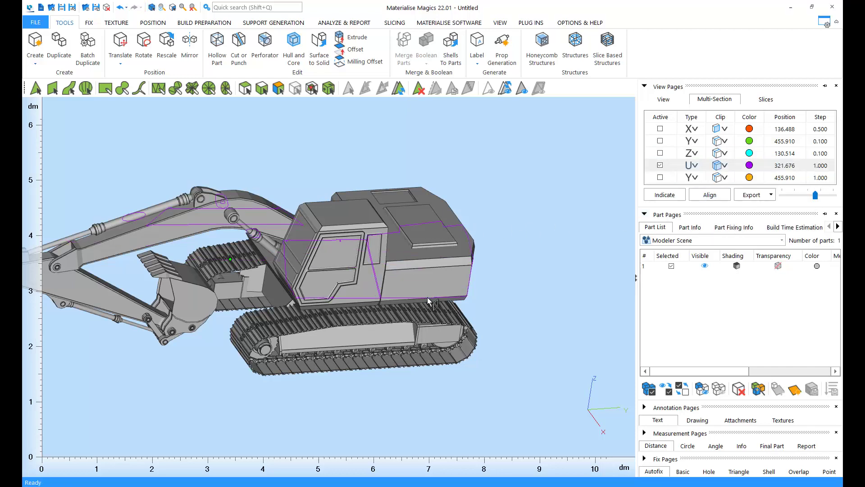
# Step: Clip one side of the U section and move it to 187.815 to expose tracks and boom
pyautogui.moveTo(816, 194); pyautogui.dragTo(813, 195)
pyautogui.click(724, 165)
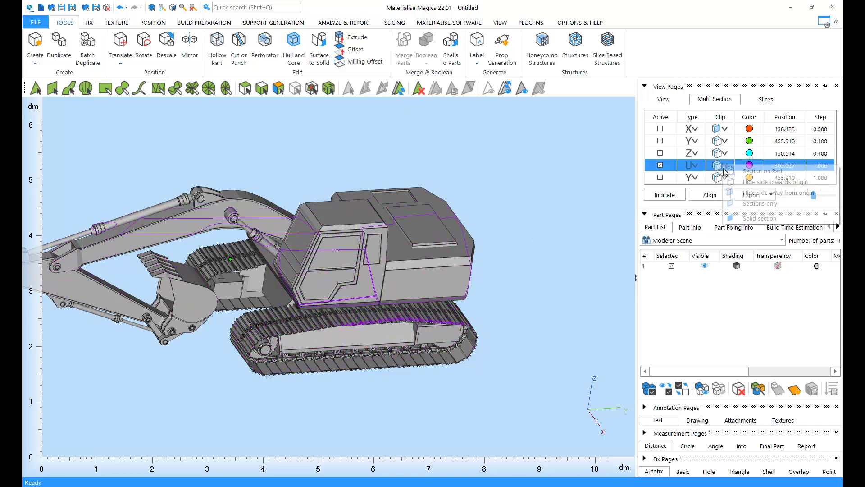
pyautogui.click(745, 184)
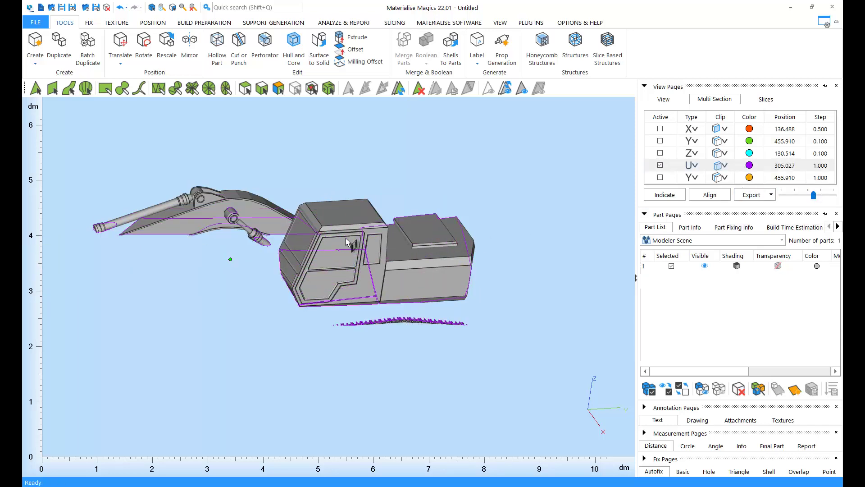
pyautogui.moveTo(351, 246); pyautogui.dragTo(553, 271, button='right')
pyautogui.moveTo(813, 196); pyautogui.dragTo(802, 207)
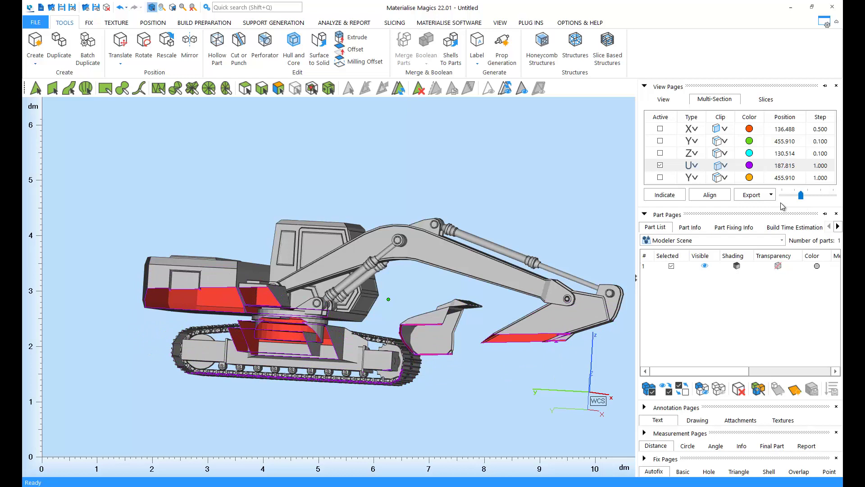
# Step: Sweep the U section with Indicate to 341.673, then deactivate it and orbit the whole excavator
pyautogui.click(655, 197)
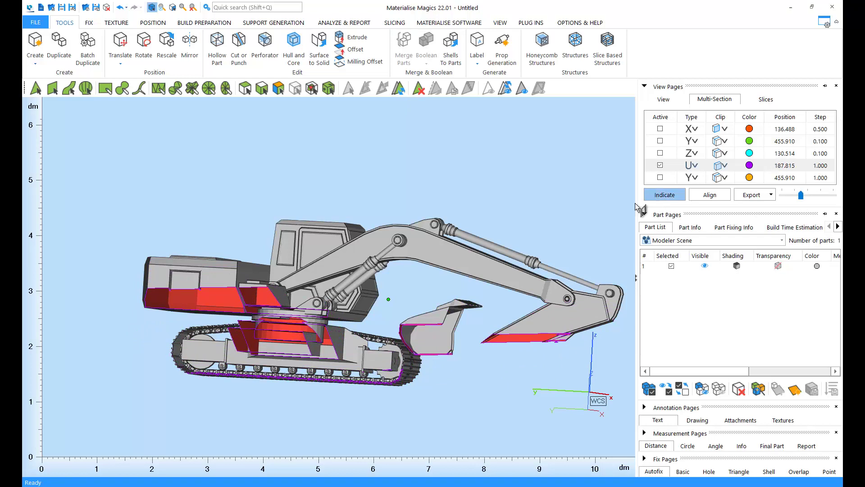
pyautogui.moveTo(227, 277); pyautogui.dragTo(287, 257)
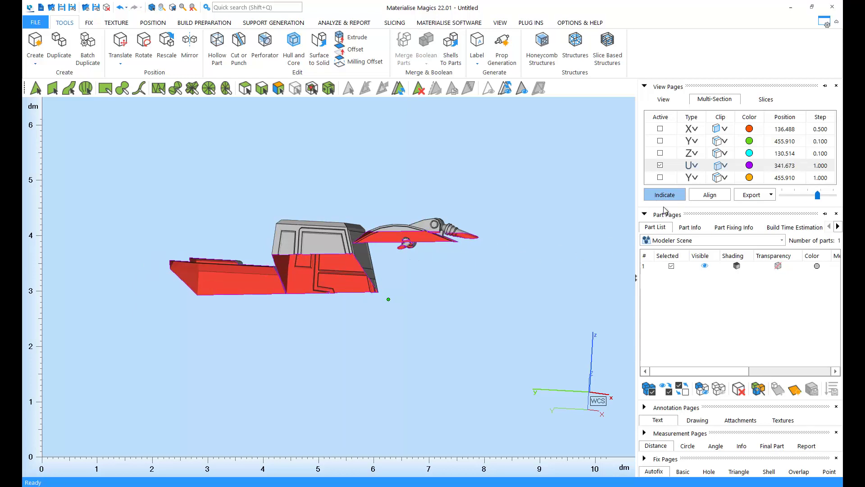
pyautogui.click(660, 165)
pyautogui.moveTo(512, 349); pyautogui.dragTo(335, 281, button='right')
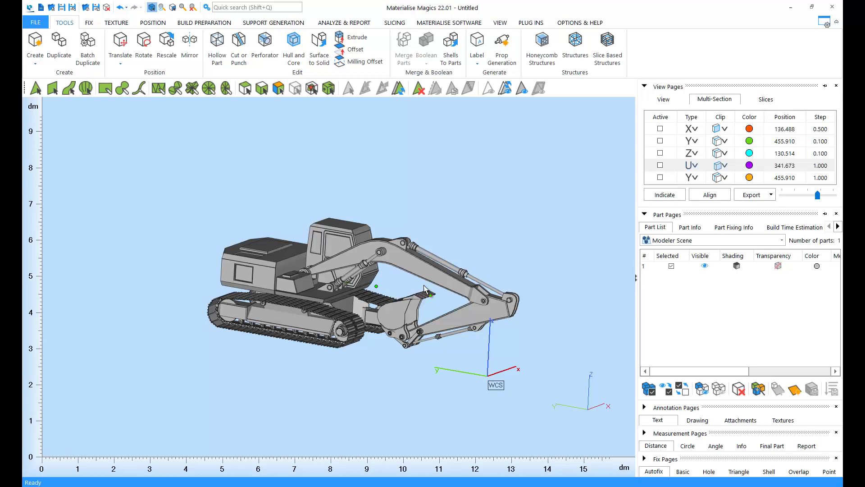
# Step: Brush-mark the rear roof triangles, hide them with Hide Marked Triangles, and look inside the body
pyautogui.click(139, 89)
pyautogui.scroll(5, 297, 255)
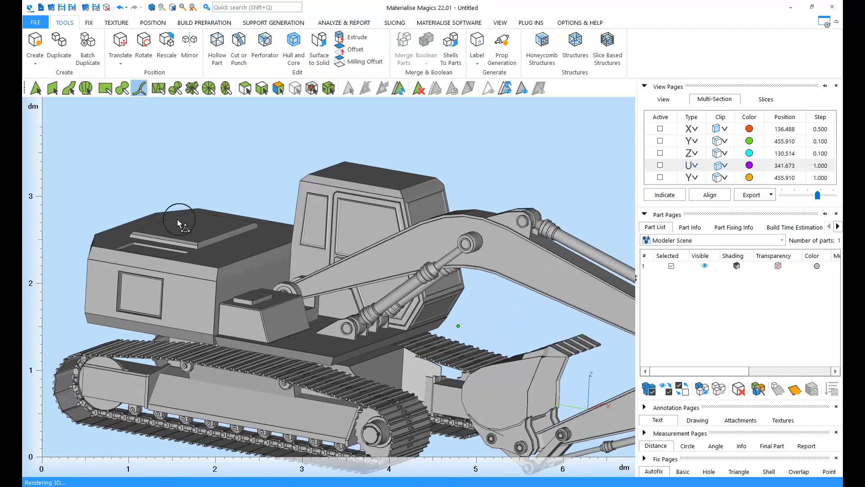
pyautogui.moveTo(214, 247); pyautogui.dragTo(231, 249)
pyautogui.moveTo(206, 253)
pyautogui.mouseDown(button='right')
pyautogui.moveTo(279, 252)
pyautogui.moveTo(352, 199)
pyautogui.mouseUp(button='right')
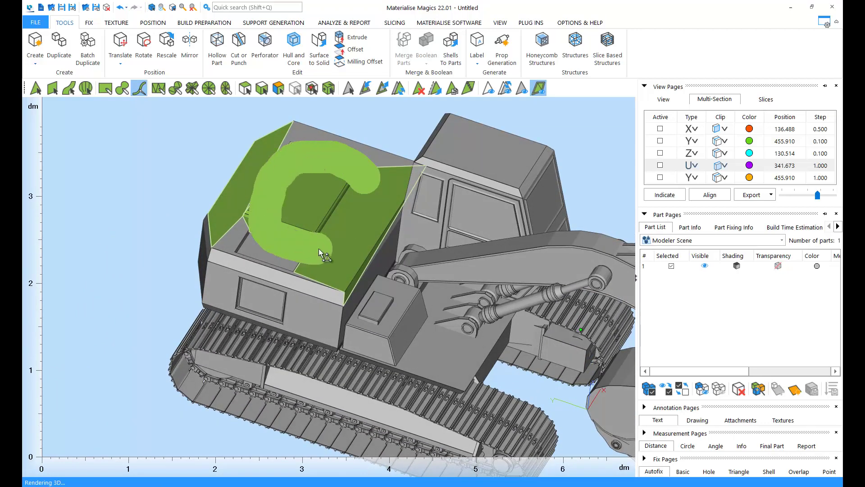
pyautogui.moveTo(318, 248)
pyautogui.mouseDown()
pyautogui.moveTo(245, 225)
pyautogui.moveTo(253, 229)
pyautogui.mouseUp()
pyautogui.moveTo(282, 212); pyautogui.dragTo(309, 207, button='right')
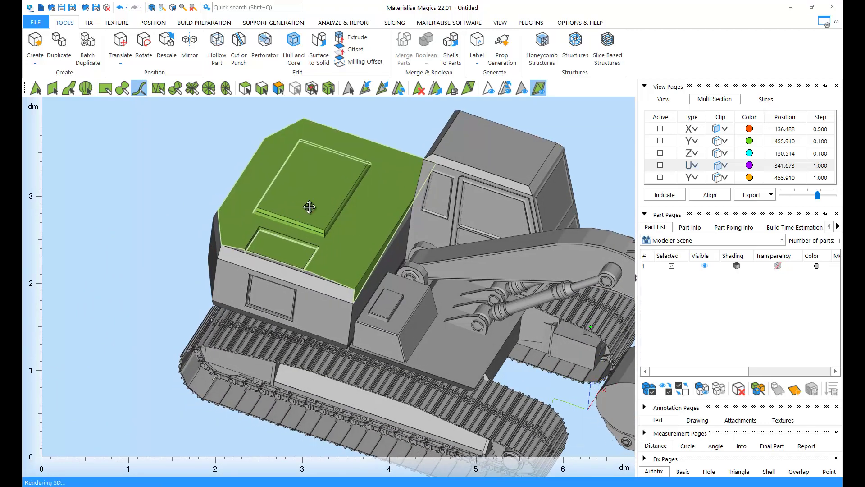
pyautogui.click(489, 94)
pyautogui.moveTo(369, 205); pyautogui.dragTo(300, 233, button='right')
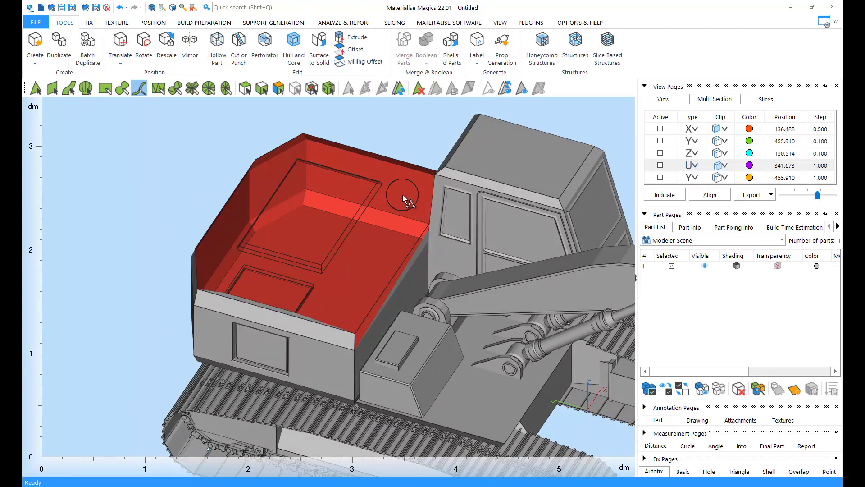
# Step: Invert triangle visibility so only the hidden roof triangles show, and inspect them
pyautogui.click(506, 90)
pyautogui.moveTo(369, 274); pyautogui.dragTo(408, 237, button='right')
pyautogui.scroll(-2, 444, 245)
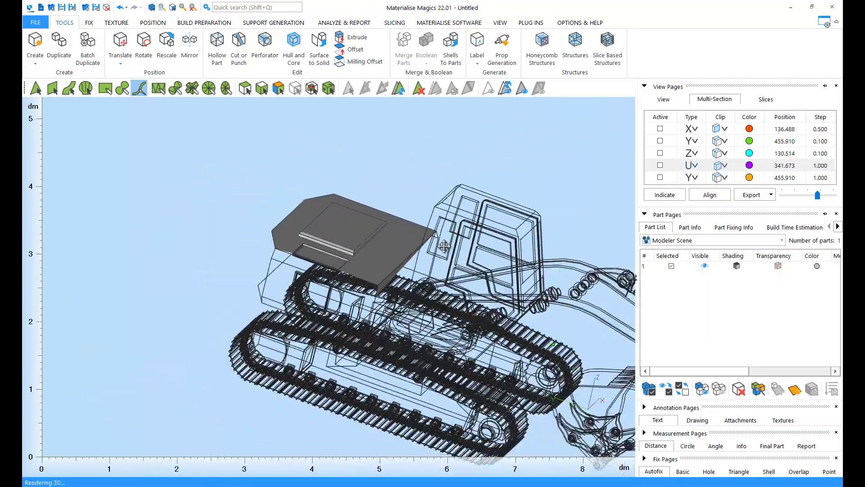
pyautogui.moveTo(444, 245); pyautogui.dragTo(356, 226, button='middle')
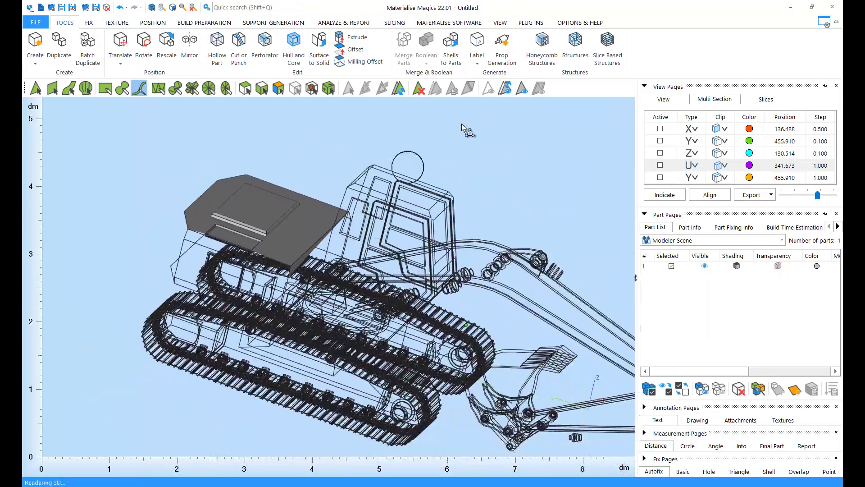
# Step: Restore all excavator triangles to visible and look over the complete model
pyautogui.click(524, 90)
pyautogui.moveTo(405, 198)
pyautogui.mouseDown(button='right')
pyautogui.moveTo(393, 206)
pyautogui.moveTo(587, 189)
pyautogui.moveTo(456, 166)
pyautogui.mouseUp(button='right')
pyautogui.scroll(-3, 455, 166)
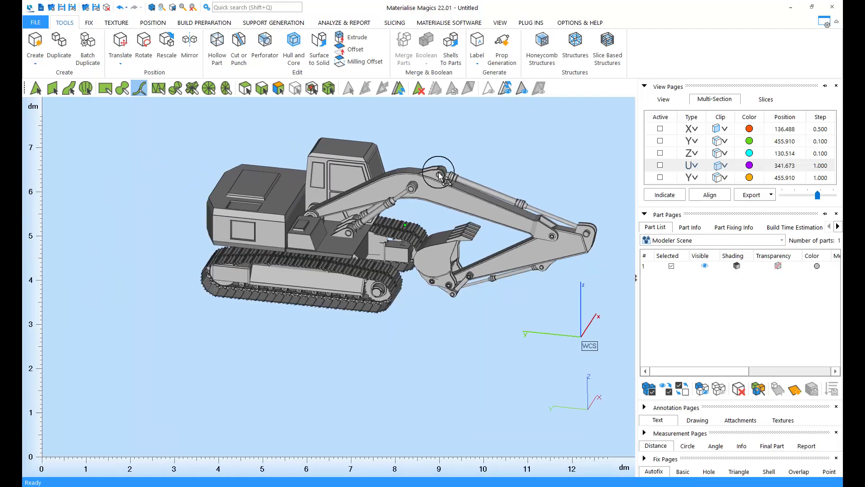